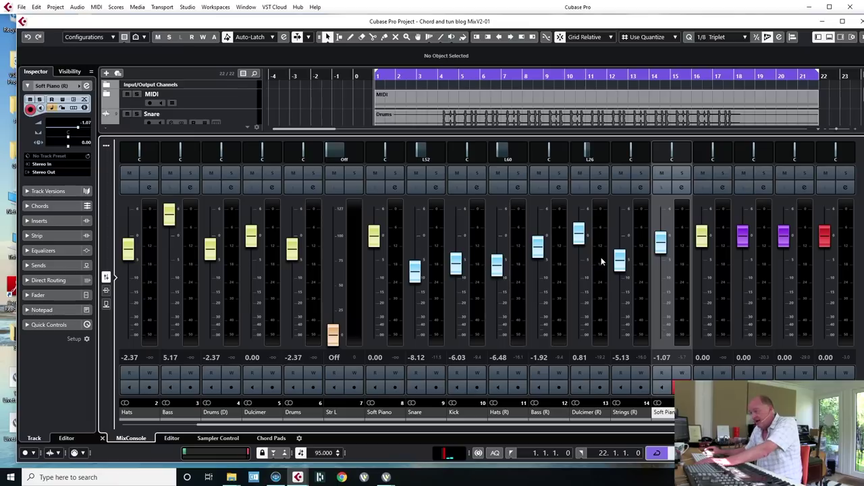
Listen to the Soft Piano (R) channel on its own in solo and bring up the channel inserts.
left_click(681, 173)
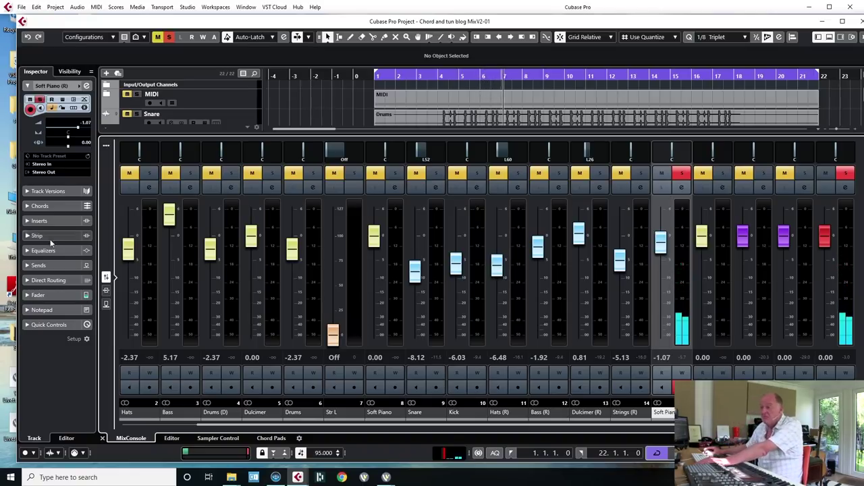
left_click(108, 291)
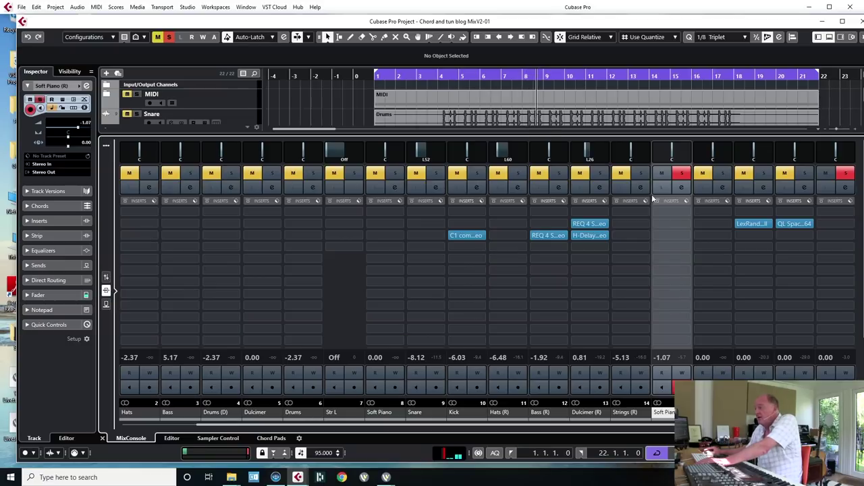
left_click(682, 174)
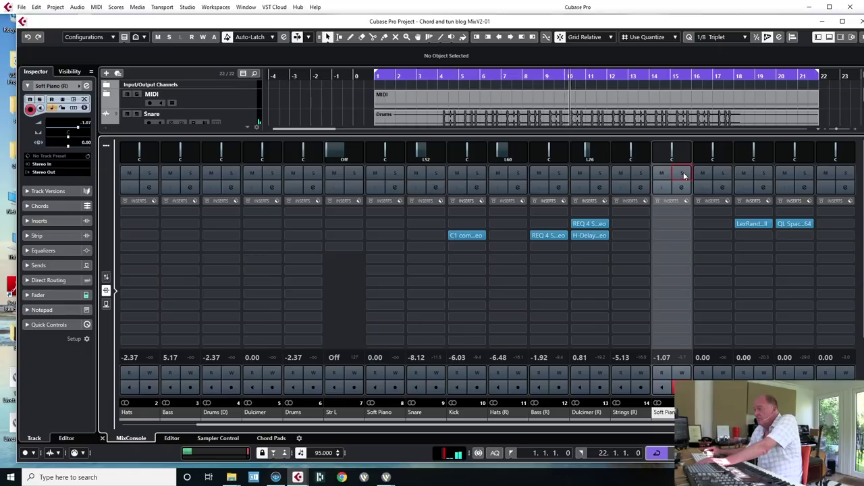
Add a Lexicon send in the second send slot of Soft Piano (R) and enable it at -4.95 dB.
left_click(680, 235)
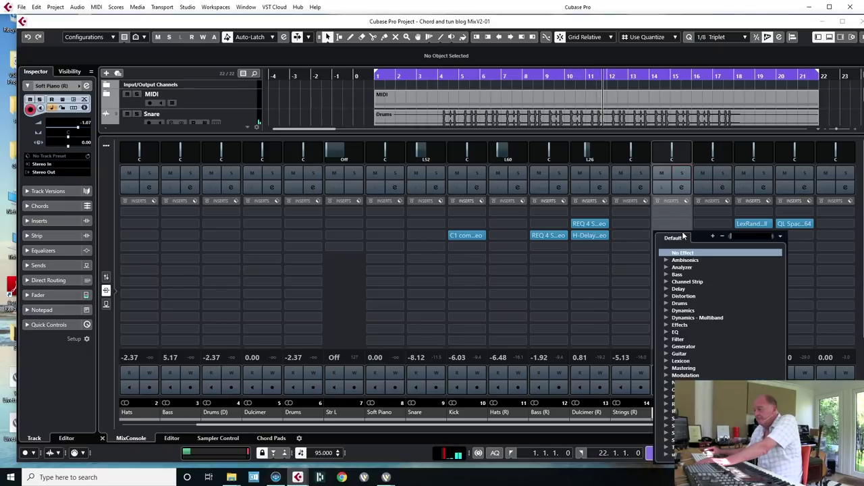
left_click(632, 233)
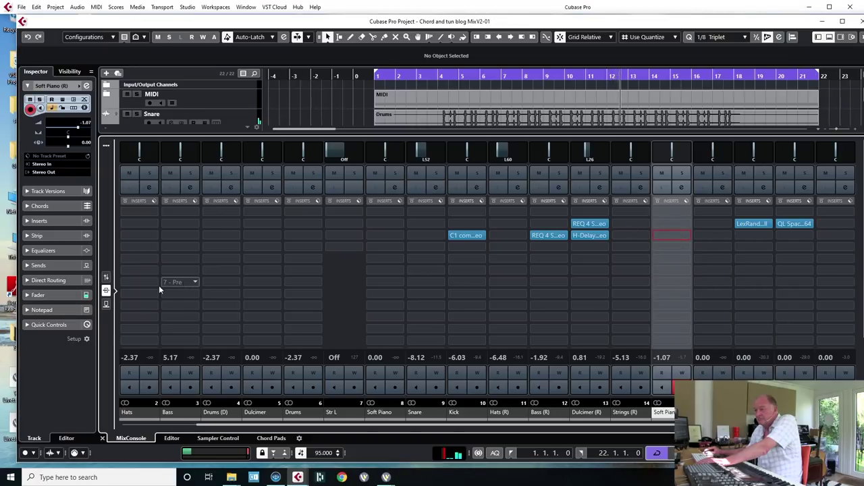
left_click(106, 304)
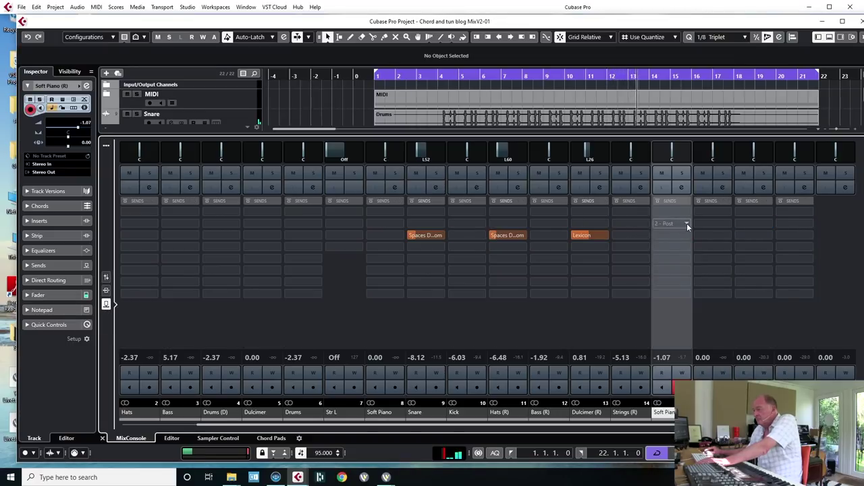
left_click(686, 225)
left_click(684, 256)
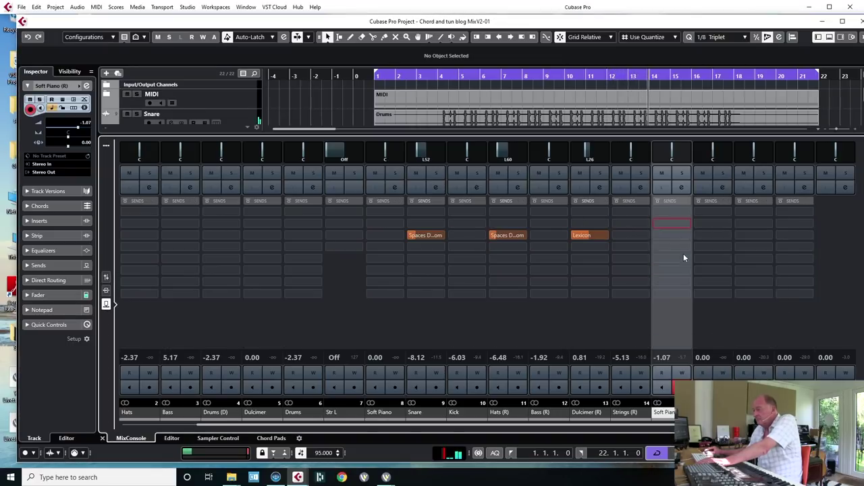
left_click(657, 223)
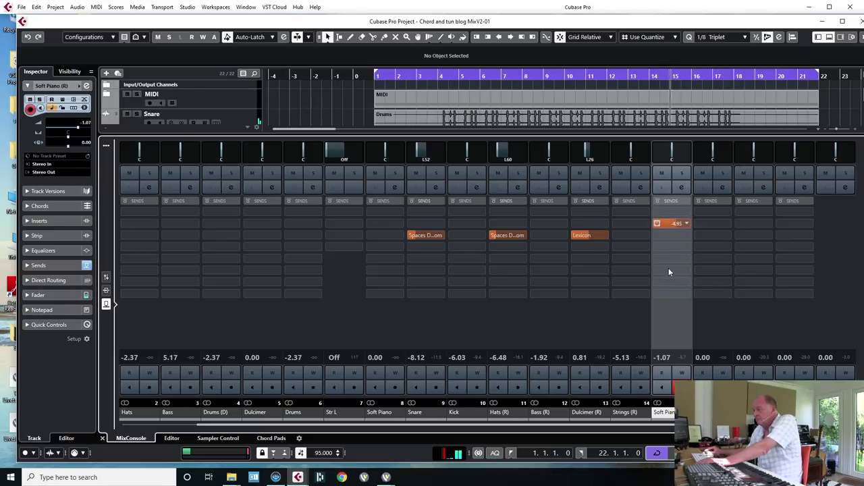
left_click(107, 278)
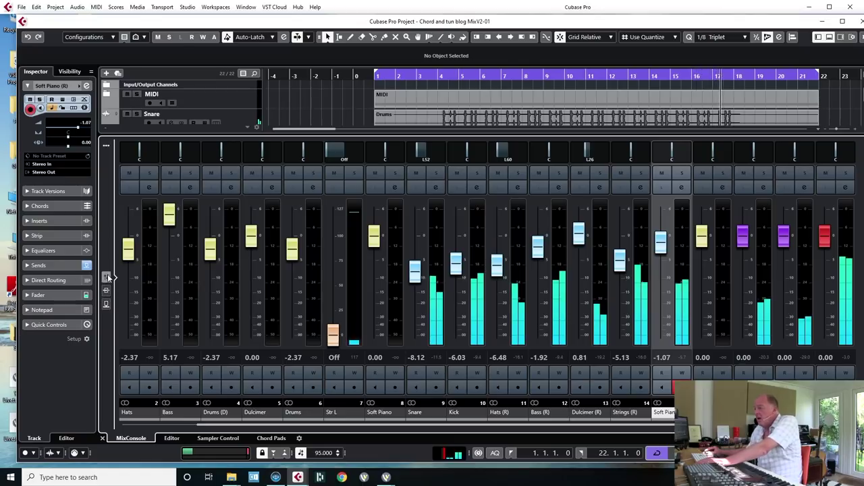
Insert C1 comp Stereo in the second insert slot of Soft Piano (R) and load its Classic compressor preset.
left_click(106, 291)
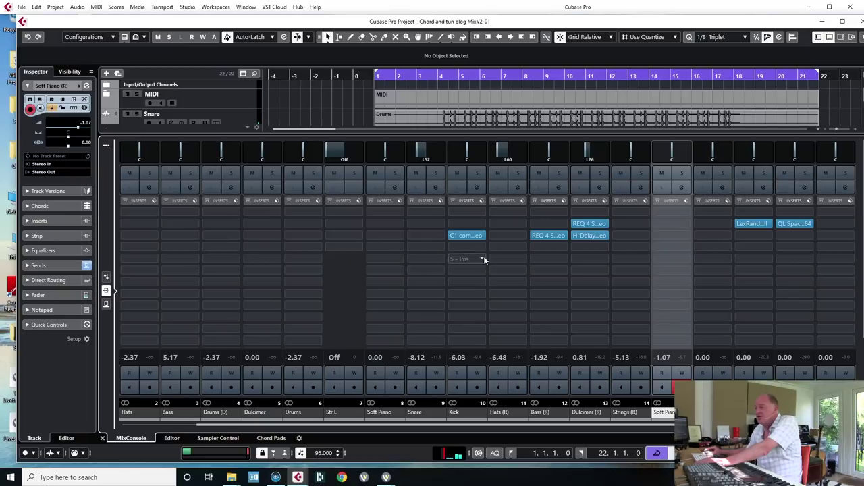
left_click(686, 224)
left_click(665, 298)
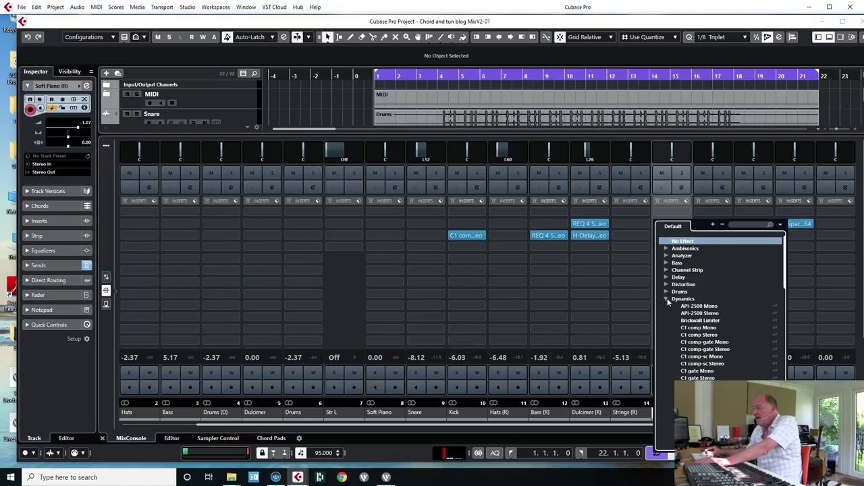
left_click(702, 335)
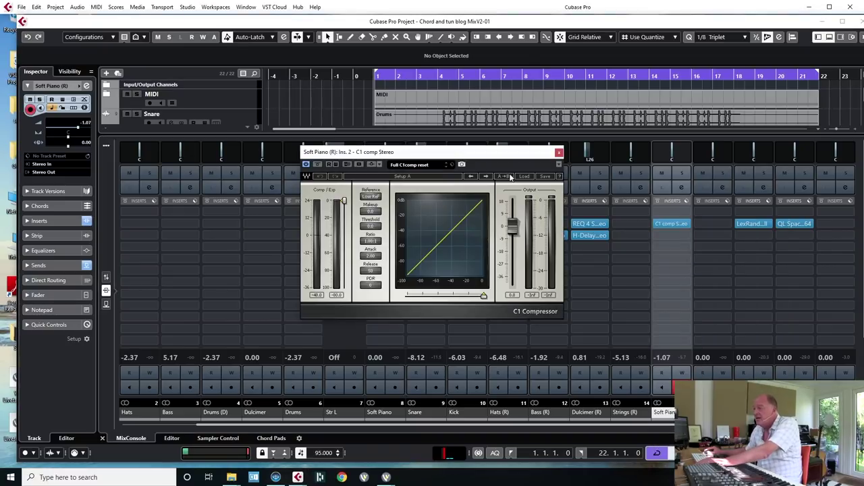
left_click(524, 176)
left_click(544, 229)
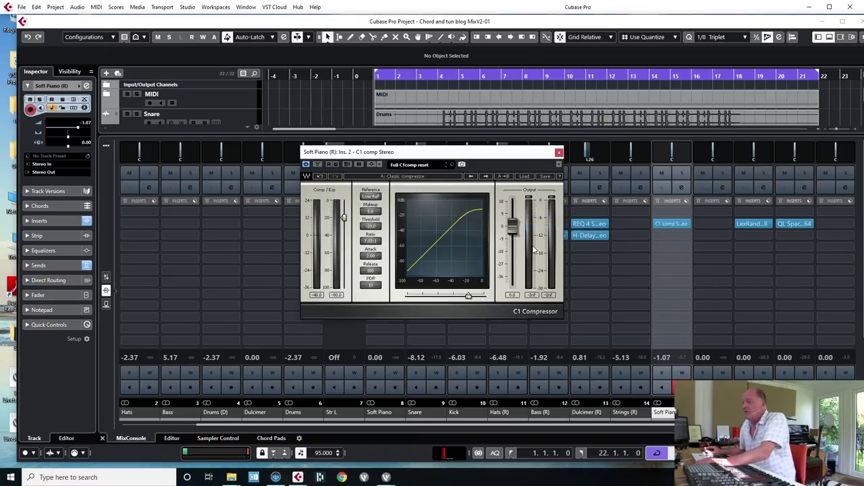
left_click(661, 373)
left_click(681, 373)
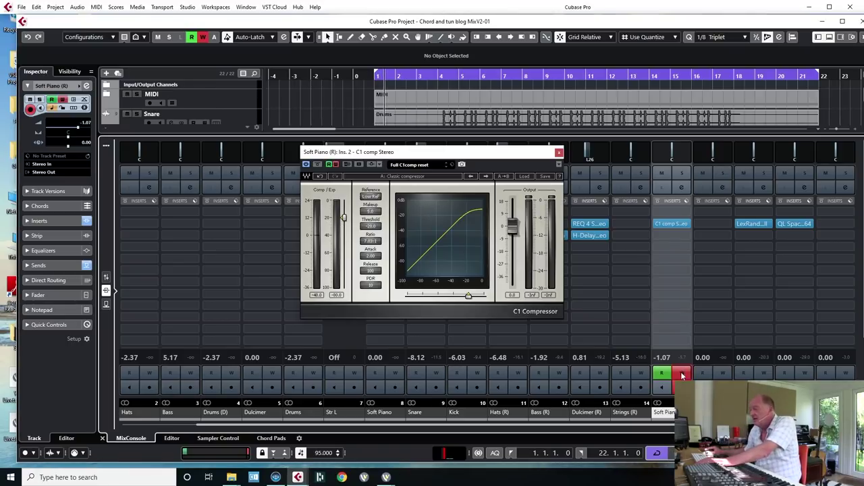
left_click(680, 373)
left_click(661, 372)
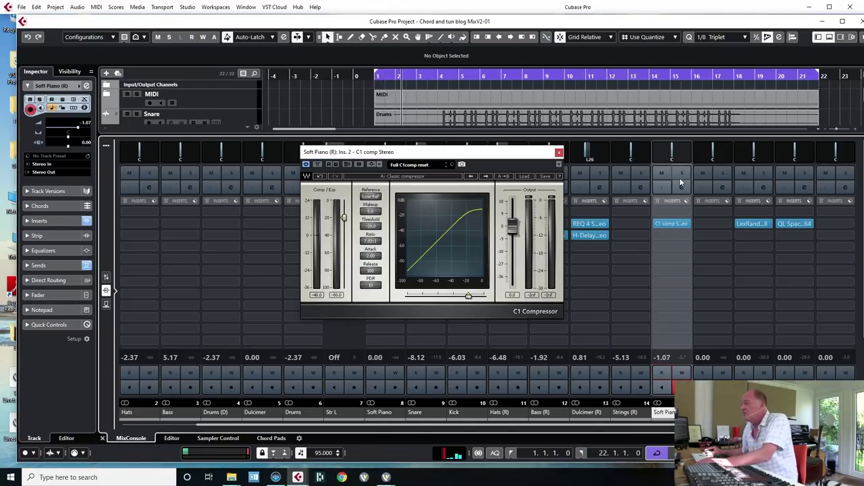
Adjust the soft piano's compressor in solo to a threshold of about -30, ratio about 2:1, attack 29.85 and output 7.5.
left_click(680, 174)
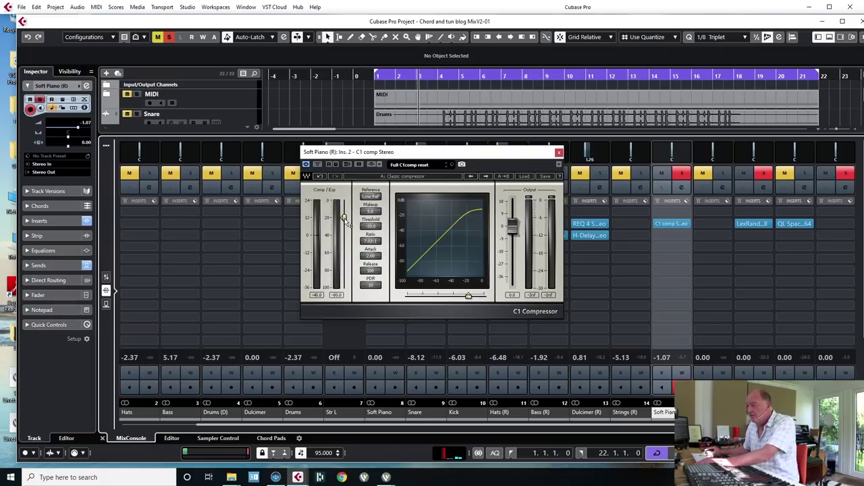
left_click_drag(344, 218, 370, 240)
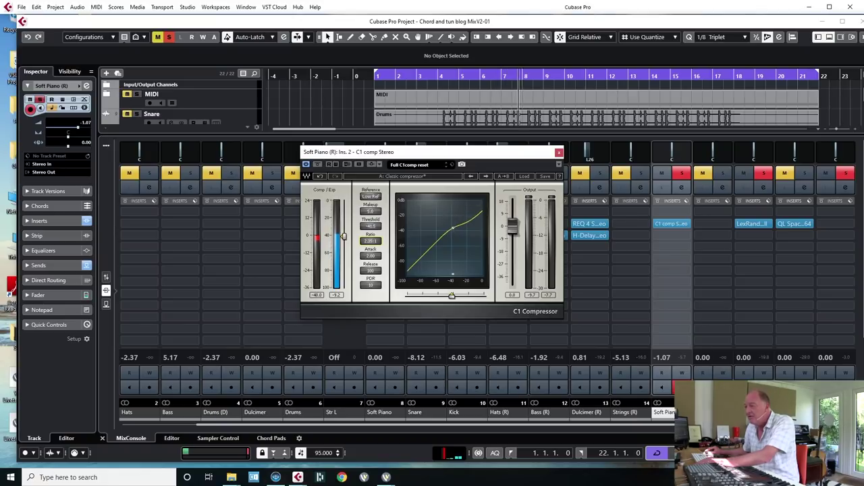
left_click_drag(370, 240, 370, 237)
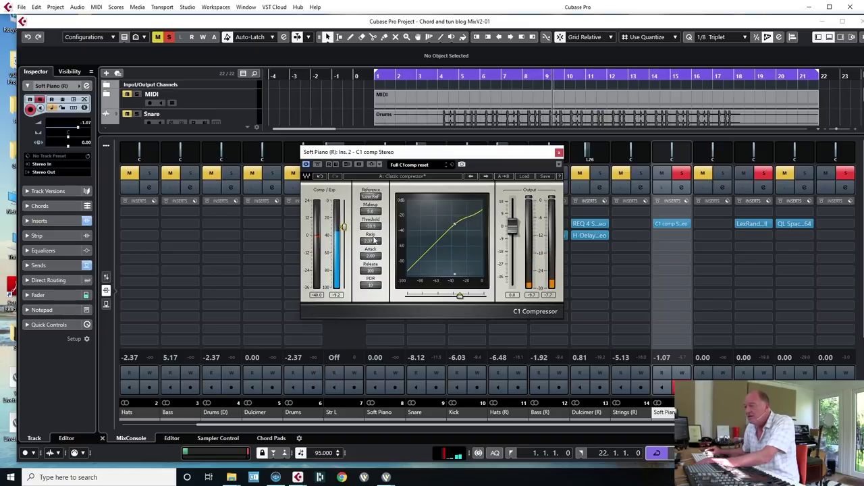
left_click_drag(373, 257, 376, 207)
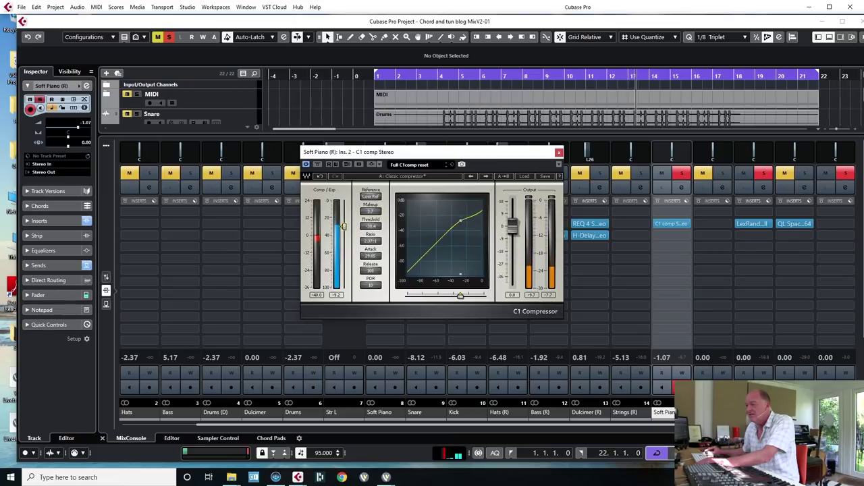
left_click_drag(376, 244, 376, 237)
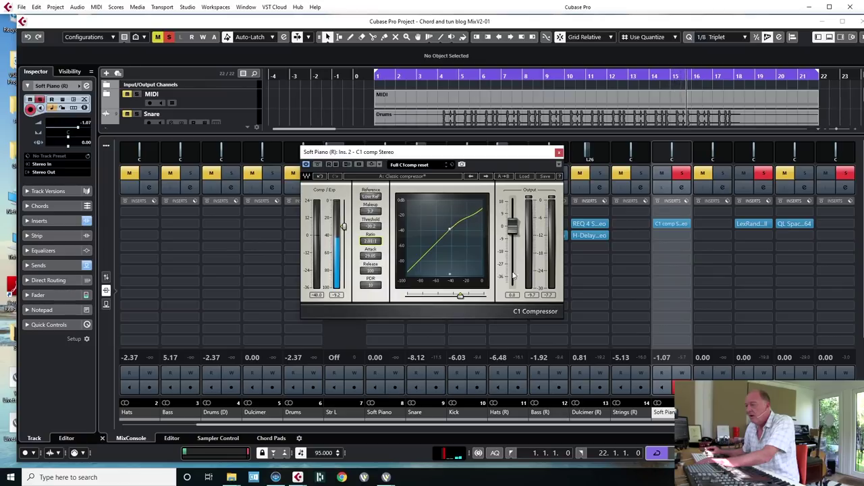
left_click(682, 174)
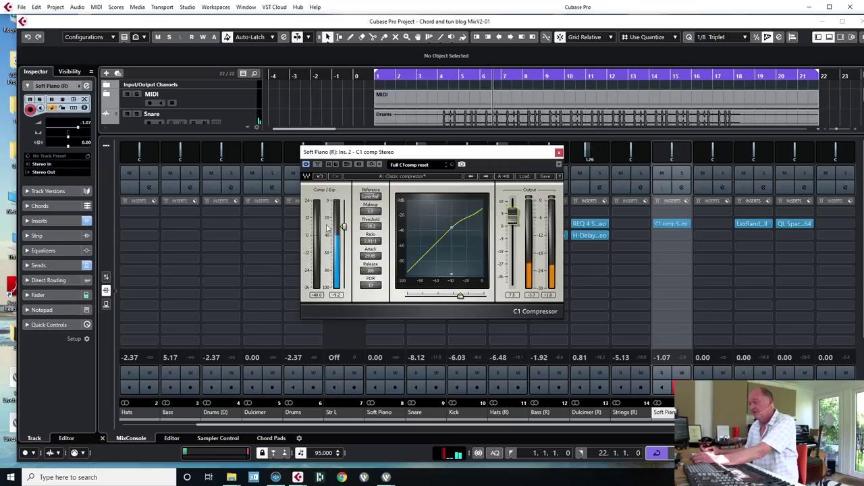
left_click(559, 154)
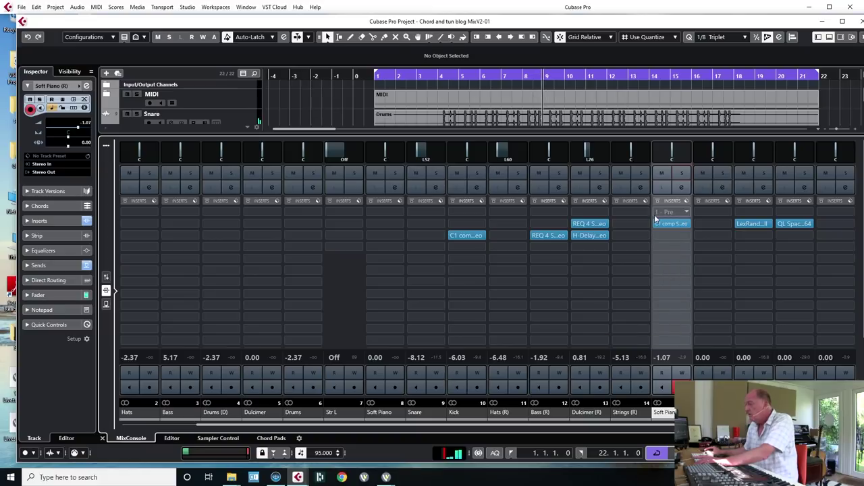
Lower the Soft Piano (R) level to -3.05 dB and raise the Strings (R) level to 0.82 dB.
left_click(106, 278)
mouse_move(660, 242)
left_mouse_down()
mouse_move(661, 262)
mouse_move(661, 254)
left_mouse_up()
left_click_drag(620, 260, 625, 237)
Solo Strings (R), add a Lexicon send in its second send slot and audition it with the Lexicon return.
left_click(640, 174)
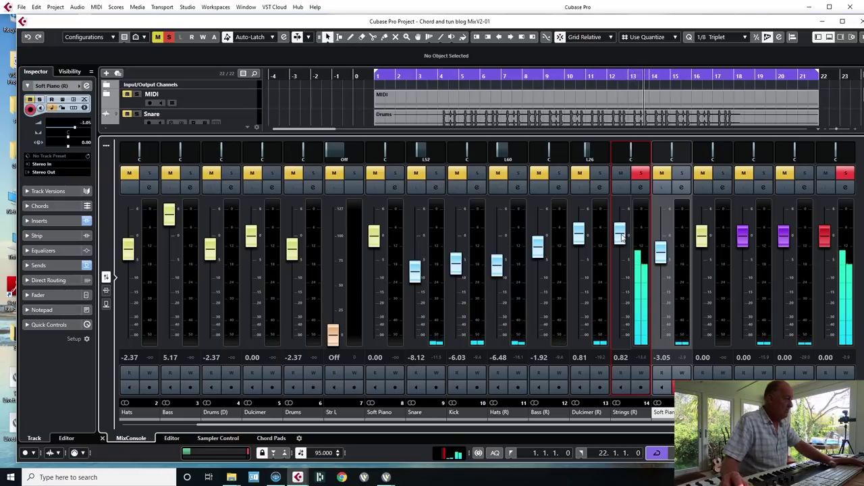
left_click(106, 291)
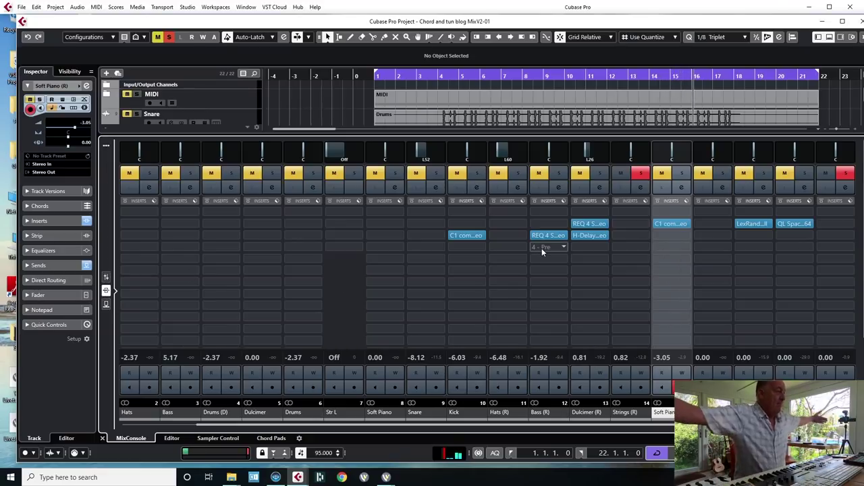
left_click(106, 305)
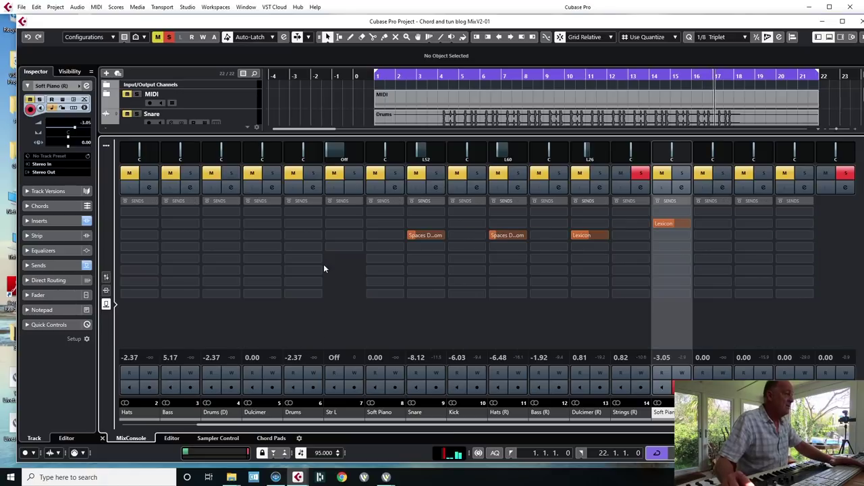
left_click(641, 224)
left_click(645, 262)
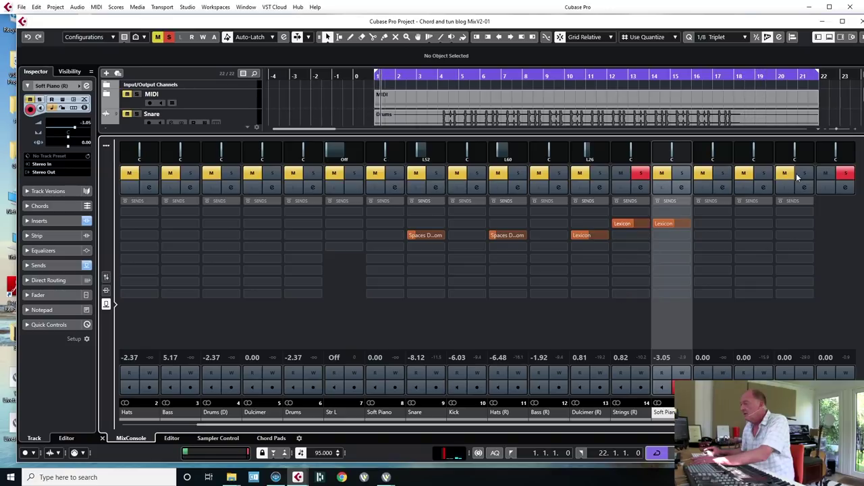
left_click(764, 175)
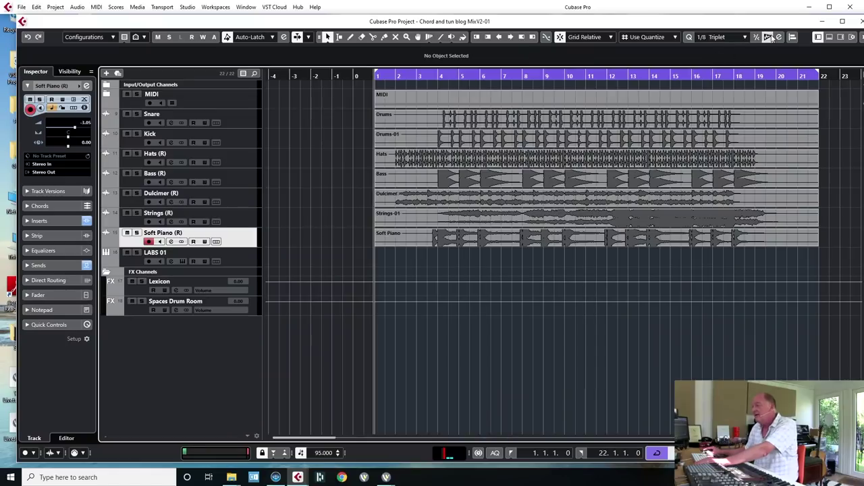
Reopen the mixer and pull the Snare, Kick, Hats (R), Bass (R), Dulcimer (R) and Strings (R) faders down to -∞.
left_click(829, 36)
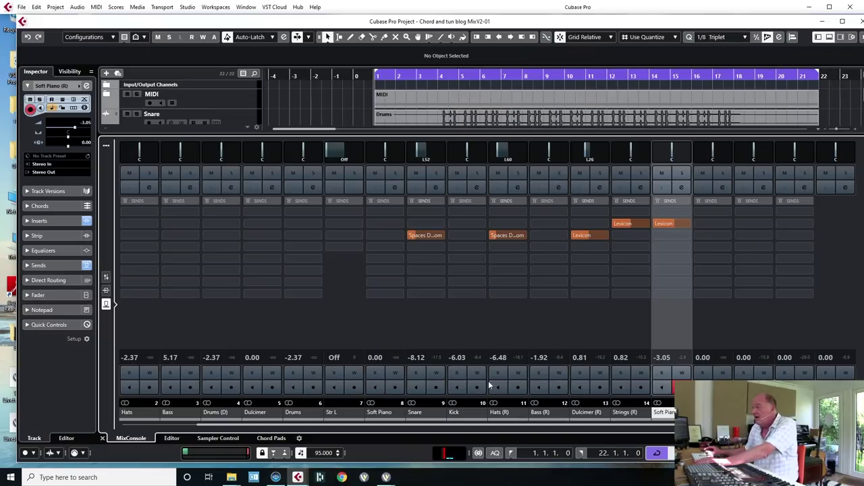
left_click(106, 277)
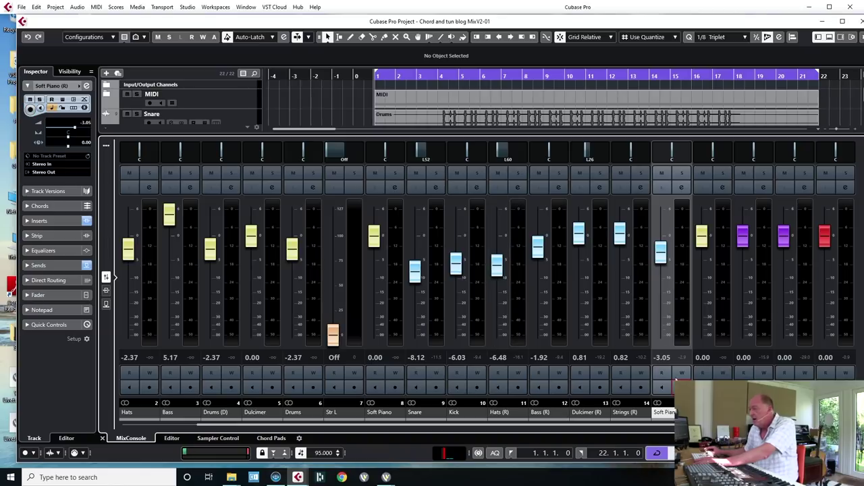
left_click_drag(415, 270, 414, 334)
left_click_drag(456, 263, 456, 334)
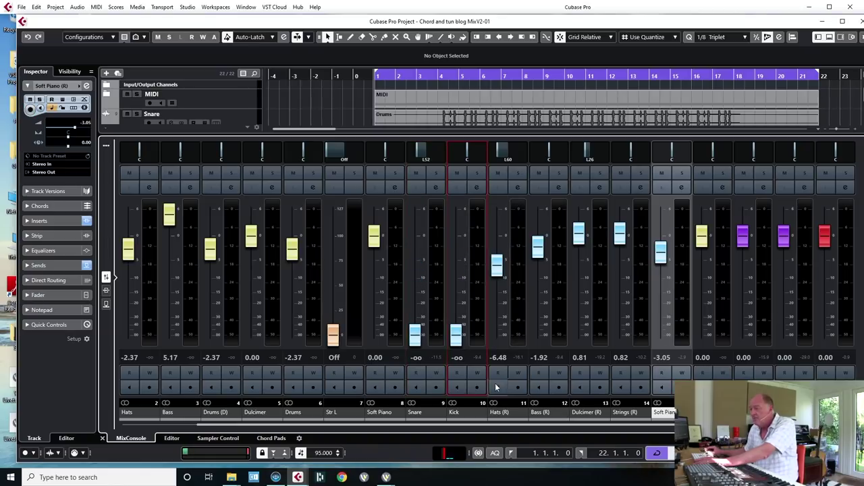
left_click_drag(501, 268, 502, 334)
left_click_drag(538, 247, 538, 334)
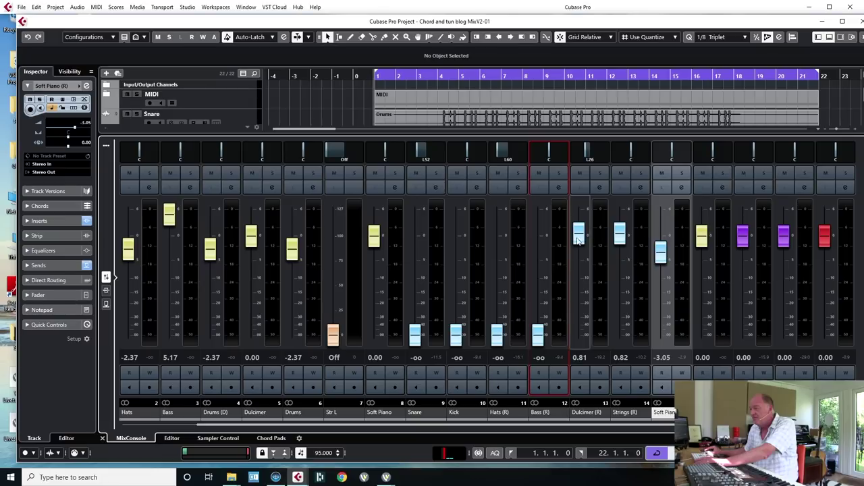
left_click_drag(579, 233, 579, 334)
left_click_drag(621, 236, 622, 335)
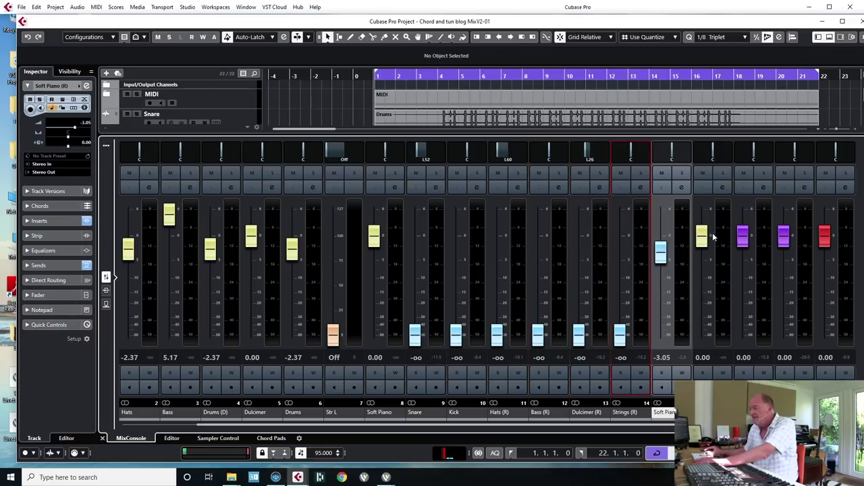
Set the Soft Piano (R) level to -1.07 dB, then bring Kick up to -2.95 dB and Snare up to -3.47 dB.
left_click_drag(661, 261, 664, 246)
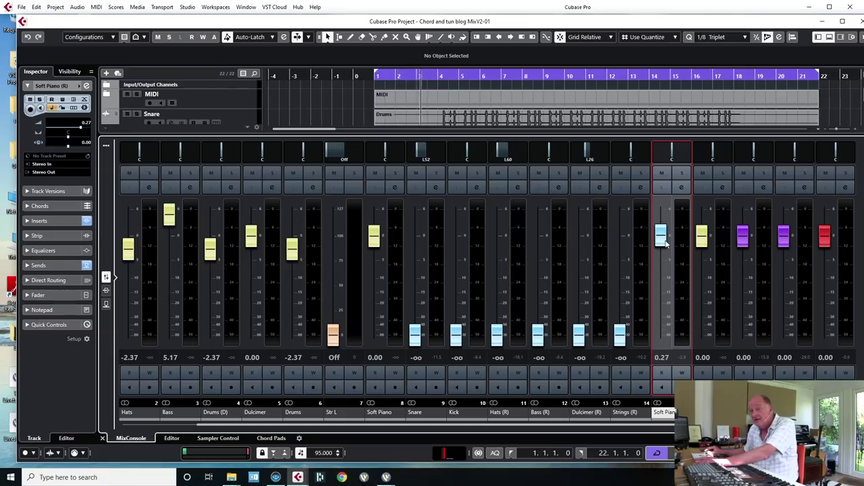
left_click_drag(665, 243, 665, 251)
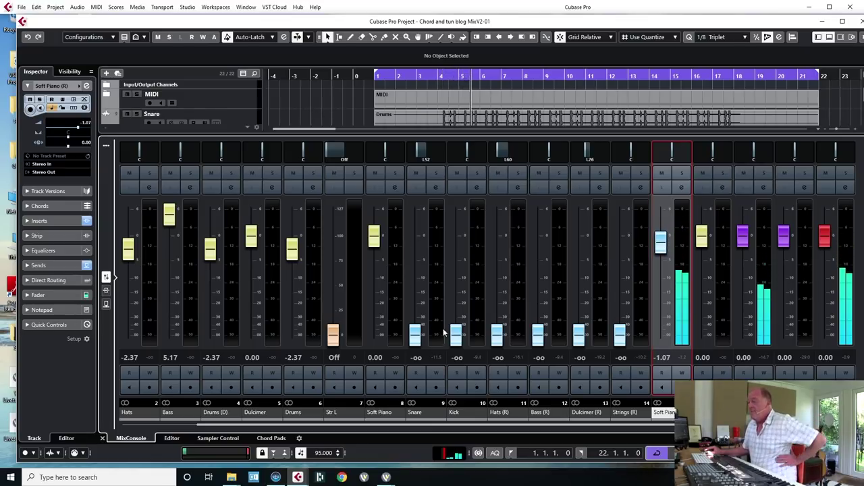
left_click_drag(455, 332, 457, 260)
left_click_drag(416, 334, 415, 262)
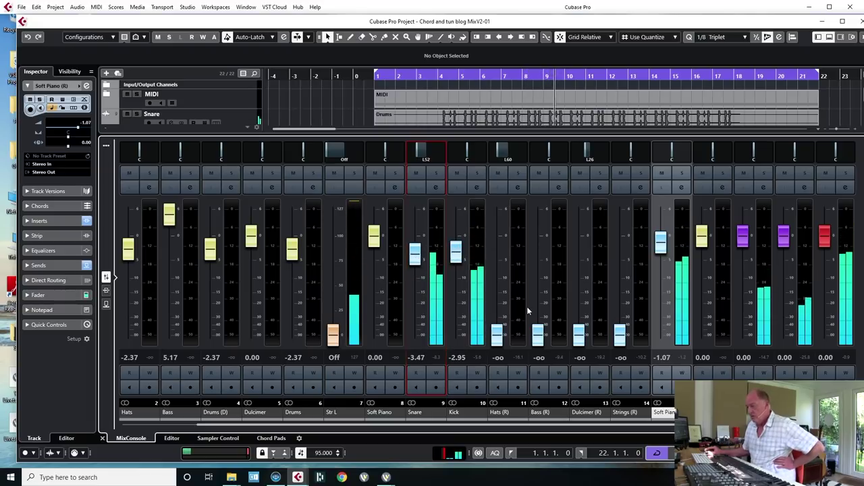
Bring Hats (R) up to -2.46 dB and Bass (R) to -0.45 dB, and set Kick to -1.65 dB and Snare to -2.66 dB.
left_click_drag(500, 332, 497, 246)
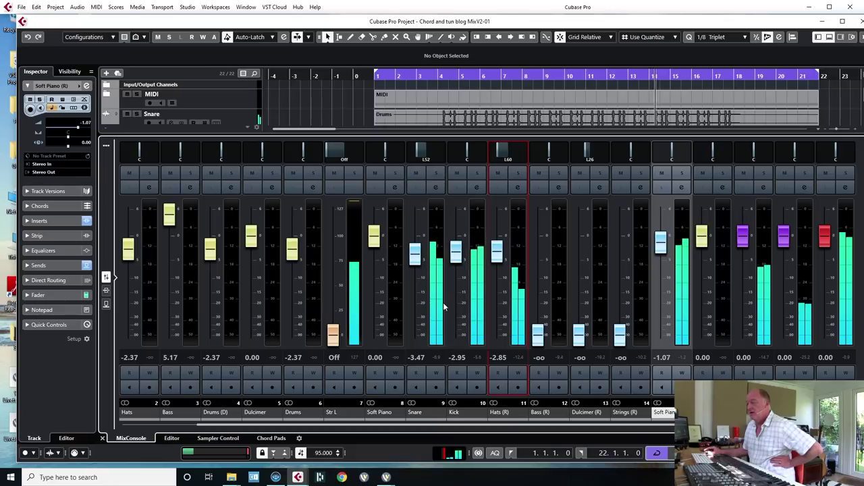
left_click_drag(464, 264, 432, 255)
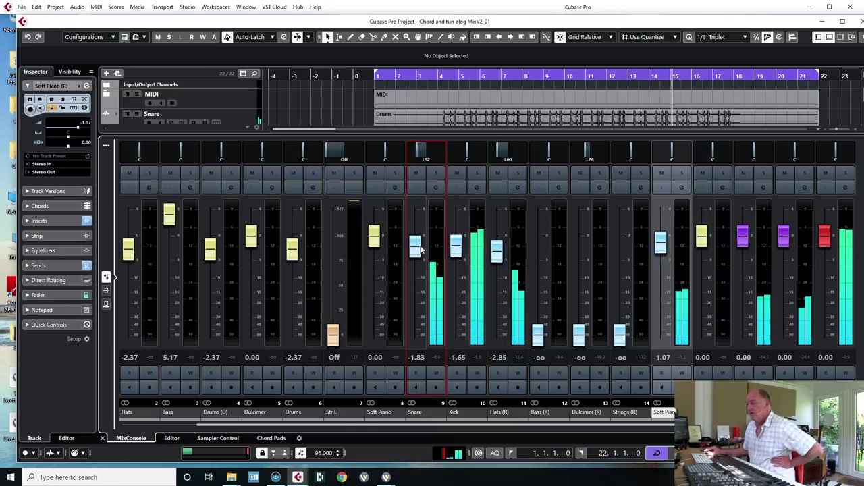
left_click_drag(495, 252, 515, 269)
left_click_drag(538, 336, 538, 241)
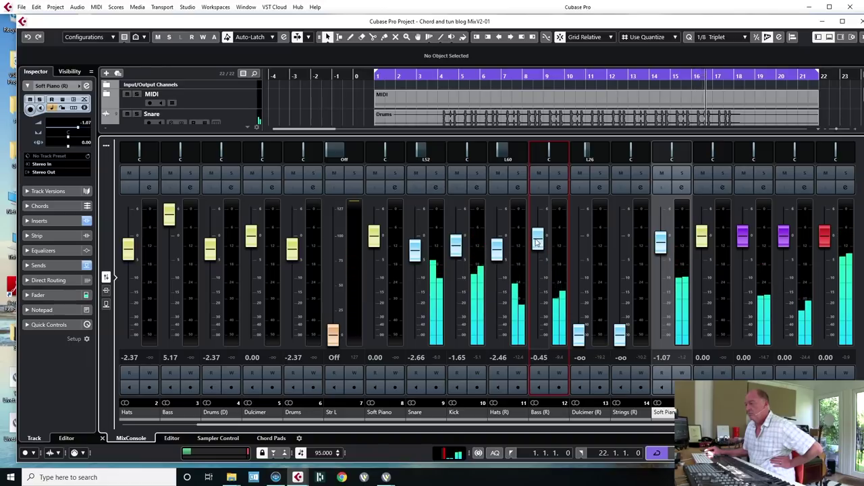
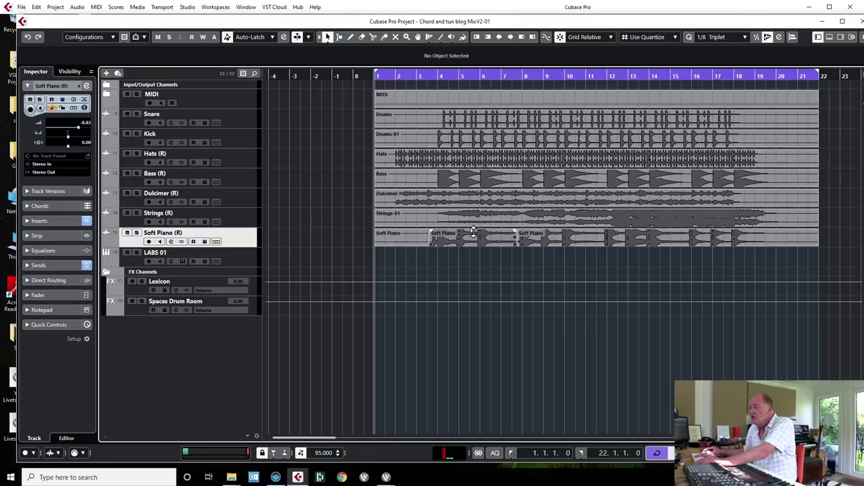
Examine the split Soft Piano events and audition the song from bar 1.
mouse_move(475, 233)
left_mouse_down()
mouse_move(466, 148)
mouse_move(466, 249)
mouse_move(466, 198)
mouse_move(466, 229)
left_mouse_up()
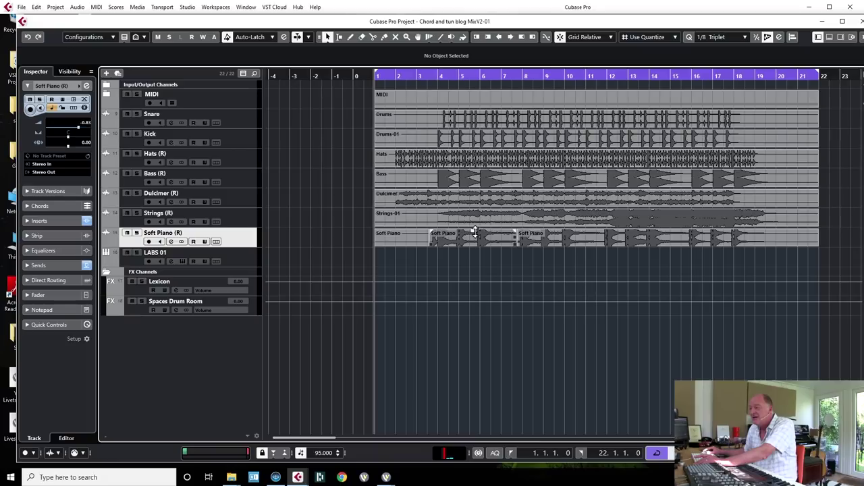
left_click_drag(475, 230, 472, 230)
key("space")
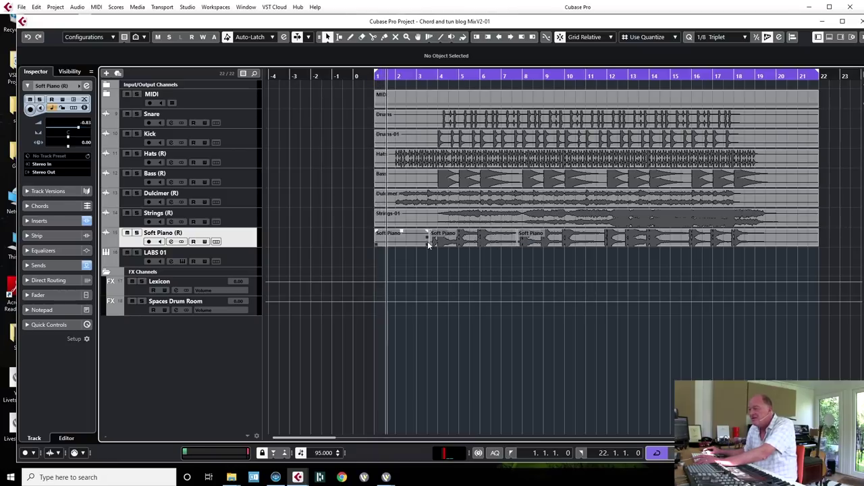
key("space")
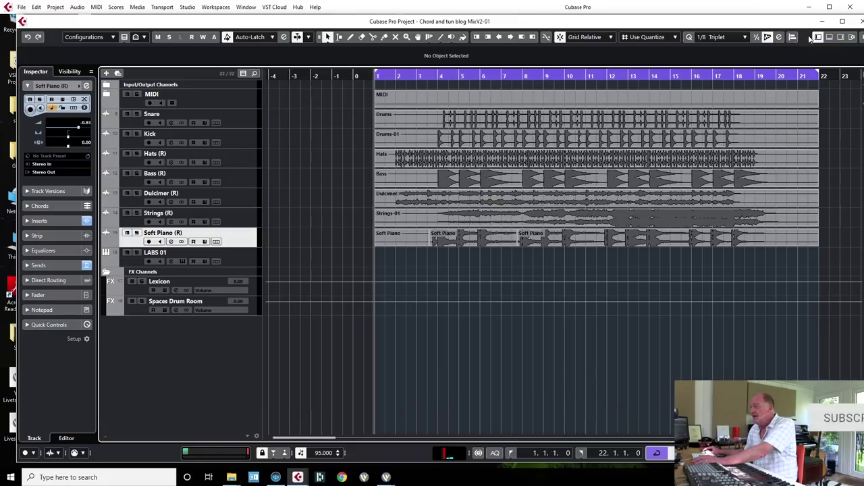
Raise the volume of the Dulcimer audio event to 11.29 dB, reducing the waveform display zoom for the edit and enlarging it again.
left_click(830, 38)
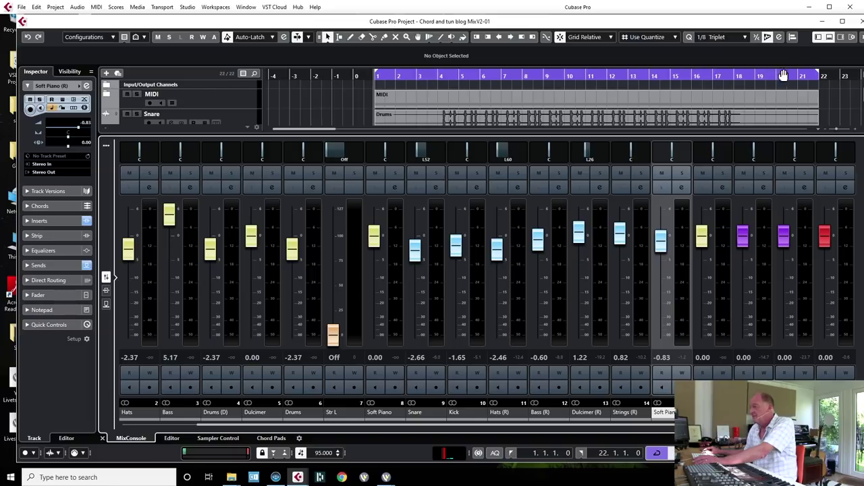
left_click(830, 37)
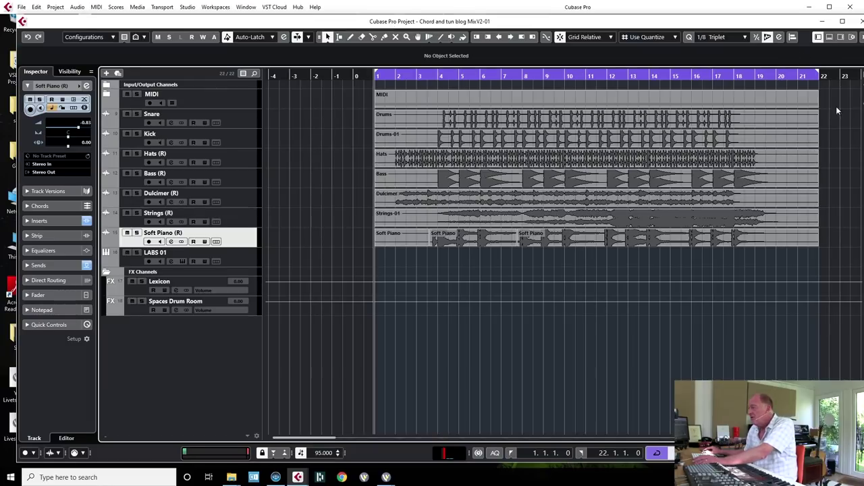
double_click(793, 23)
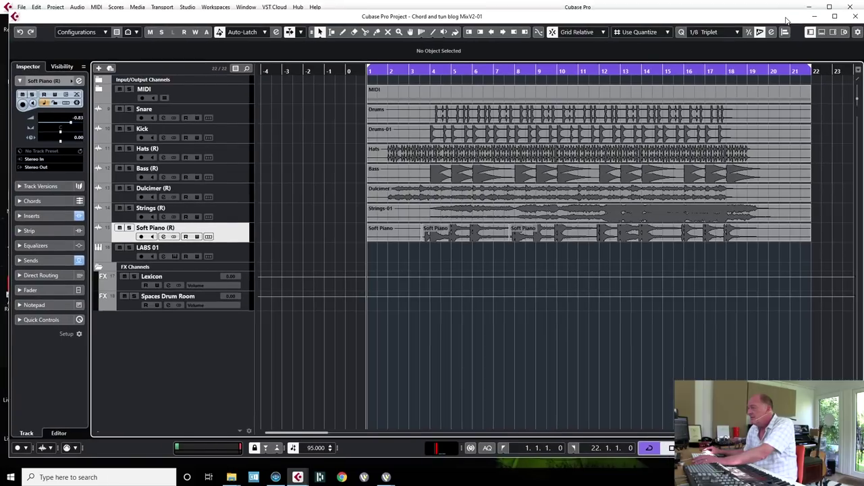
double_click(787, 21)
left_click_drag(860, 106, 861, 118)
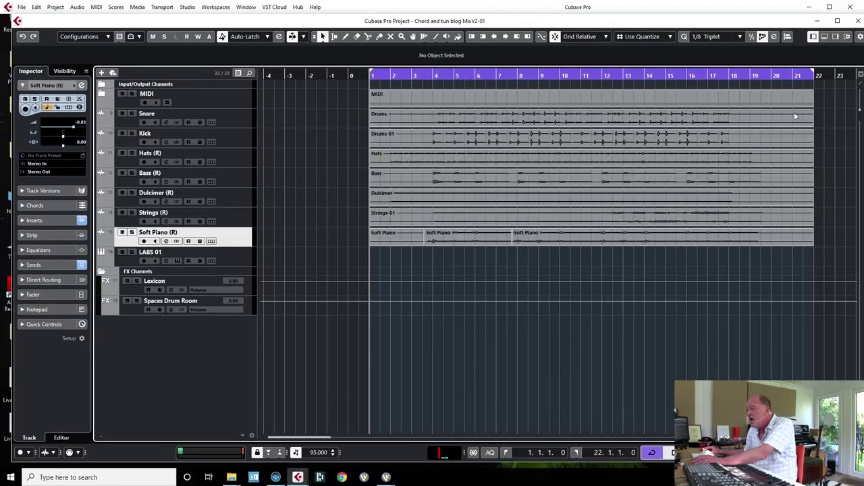
left_click(545, 201)
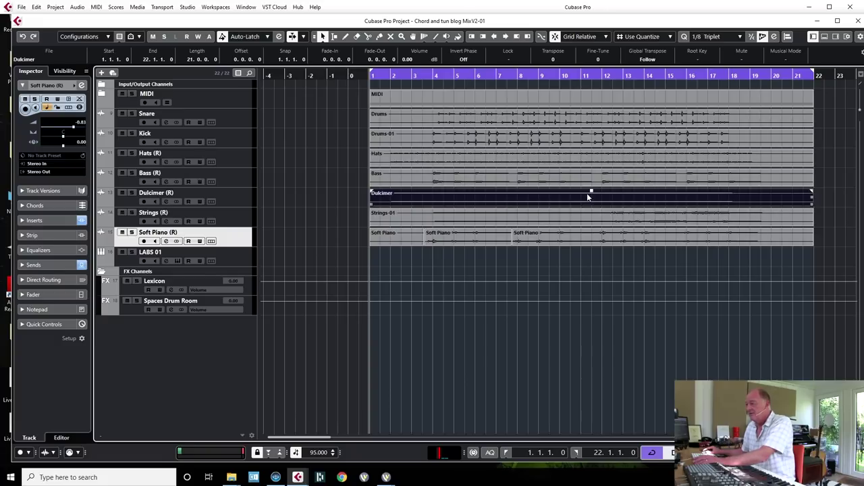
left_click_drag(592, 194, 592, 132)
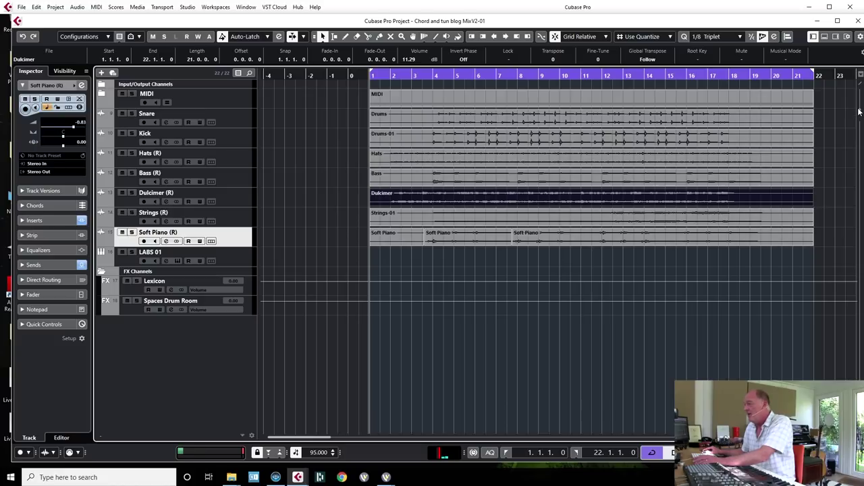
left_click_drag(859, 111, 860, 102)
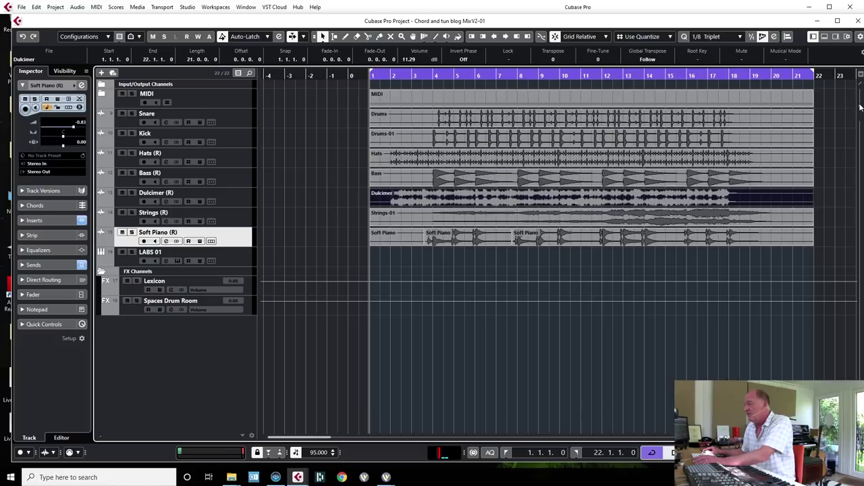
Reopen the mixer, lower the Dulcimer (R) level to -5.09 dB and pan it to R26.
left_click(823, 36)
left_click_drag(574, 232, 582, 263)
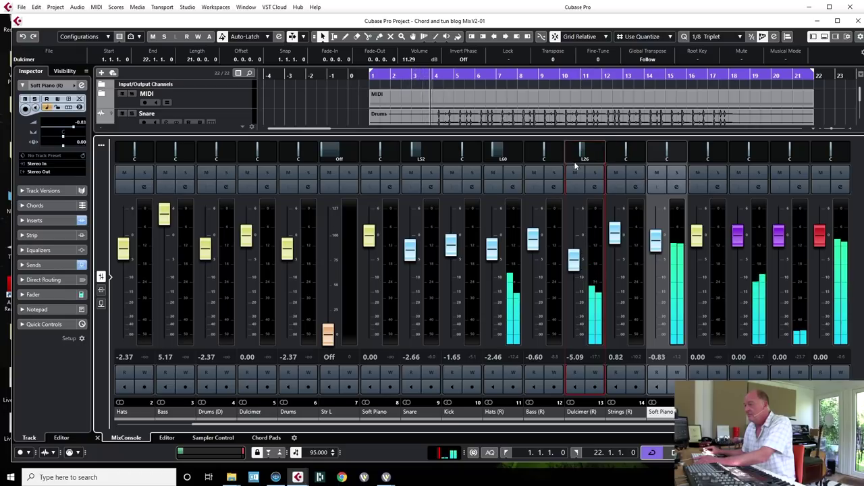
left_click_drag(579, 153, 586, 152)
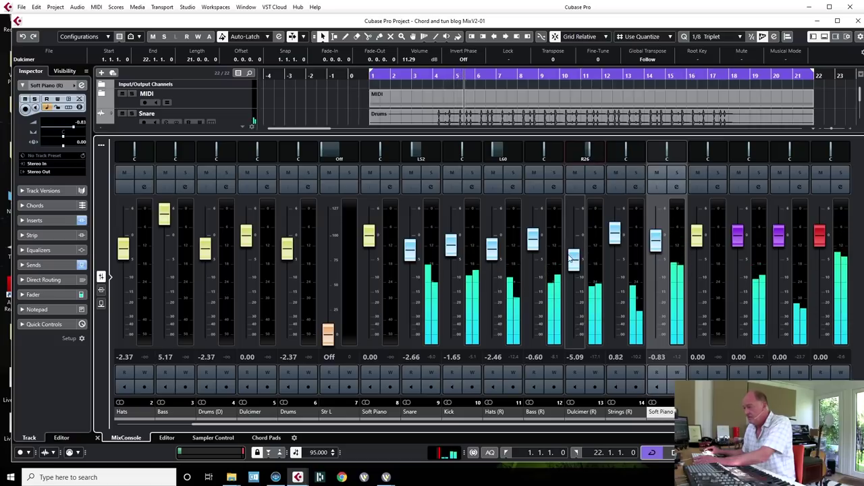
Set Snare to -1.57 dB and Dulcimer (R) to -4.36 dB, and pull the Strings (R) fader down to -∞.
mouse_move(491, 157)
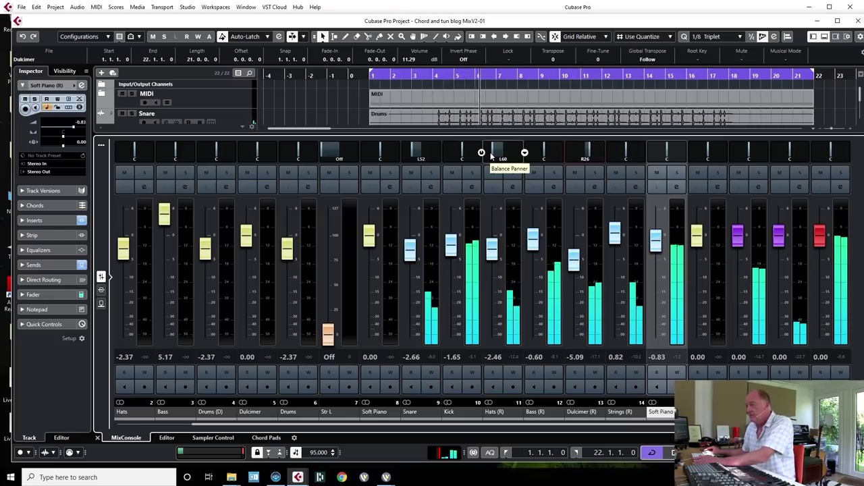
left_click_drag(410, 249, 410, 244)
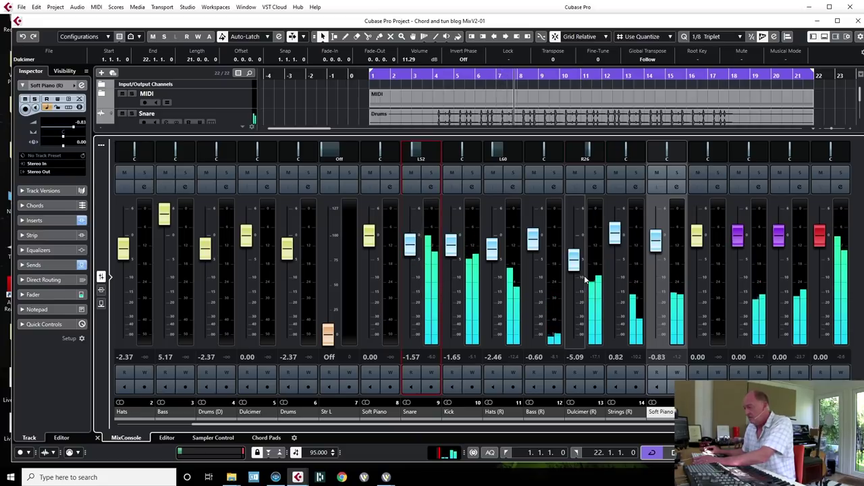
left_click_drag(574, 259, 574, 257)
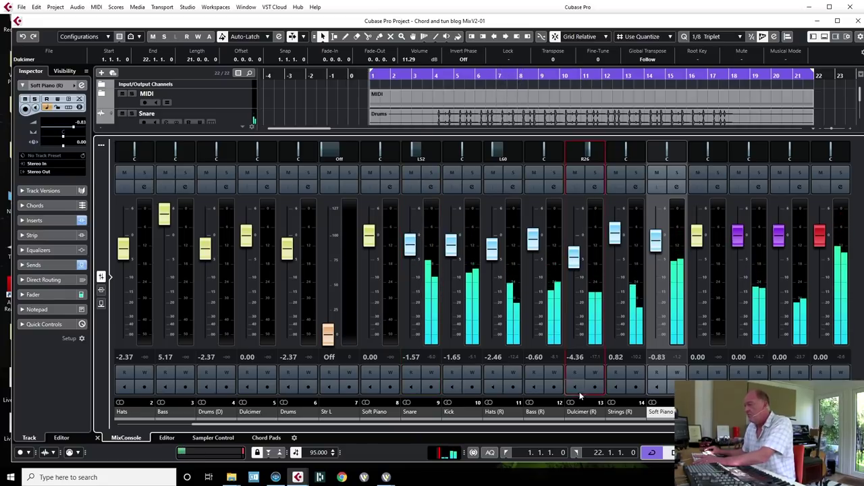
left_click_drag(615, 233, 615, 334)
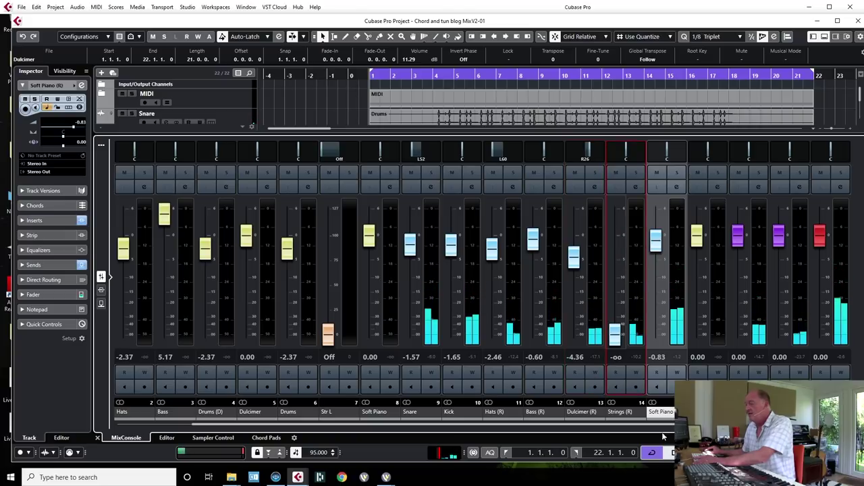
Write volume automation on Dulcimer (R) during playback, riding its fader between about -6.9 and -6.5 dB, and switch automation writing off.
left_click(595, 372)
mouse_move(574, 257)
left_mouse_down()
mouse_move(571, 216)
mouse_move(571, 280)
mouse_move(585, 248)
mouse_move(571, 247)
mouse_move(581, 272)
left_mouse_up()
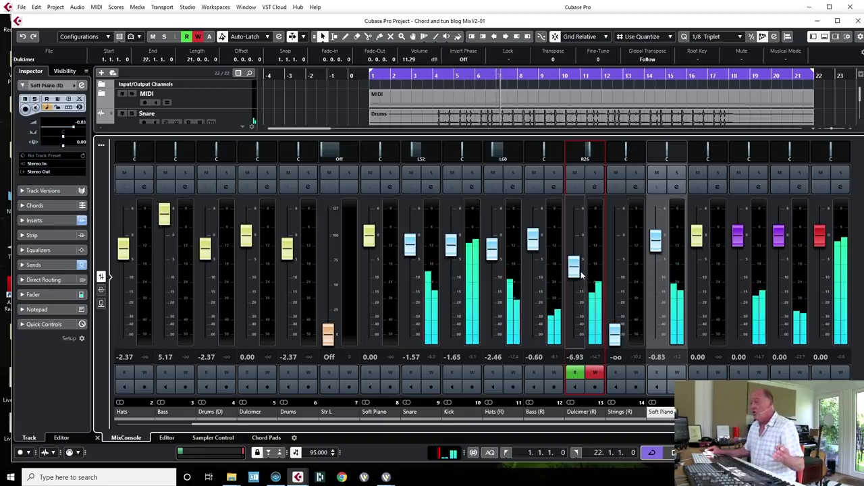
left_click_drag(584, 273, 585, 270)
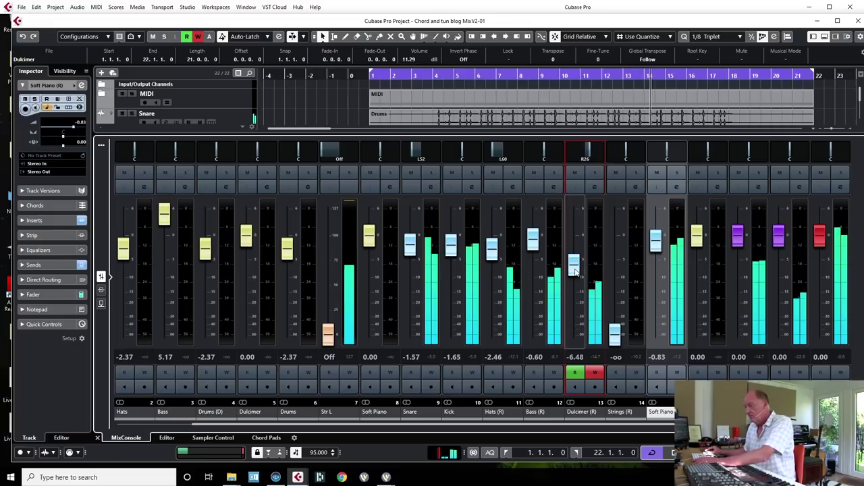
mouse_move(574, 268)
left_mouse_down()
mouse_move(573, 257)
mouse_move(576, 268)
left_mouse_up()
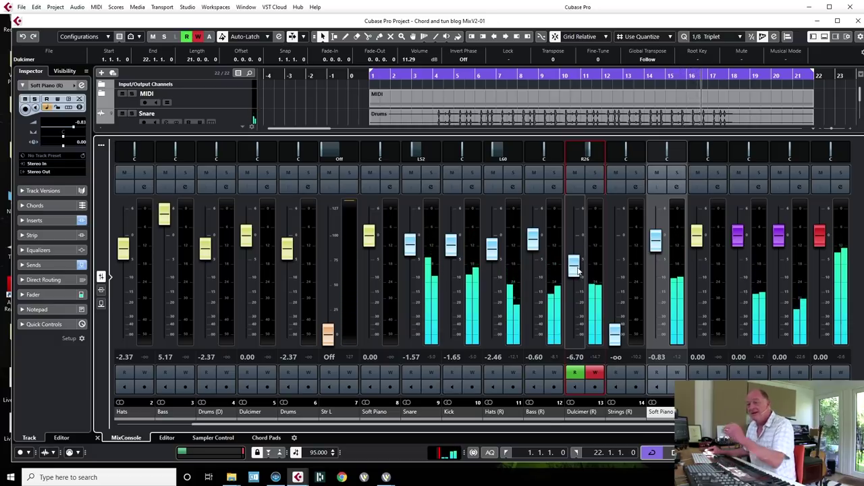
left_click_drag(577, 270, 578, 270)
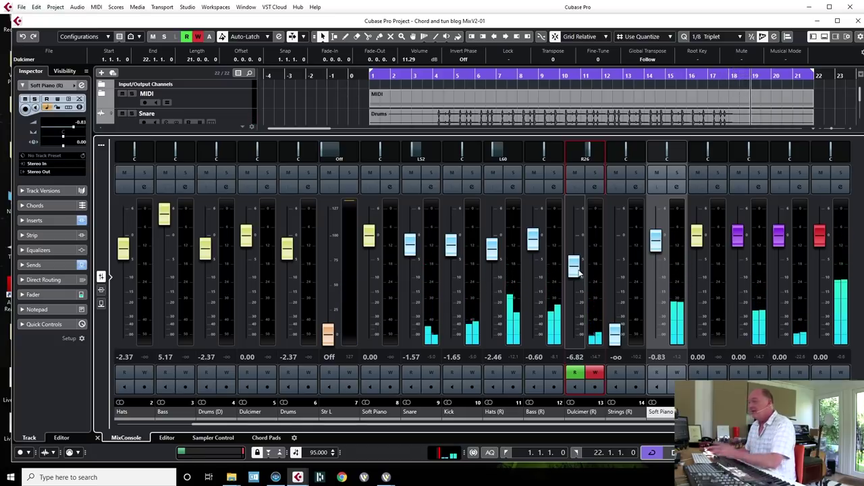
left_click(595, 374)
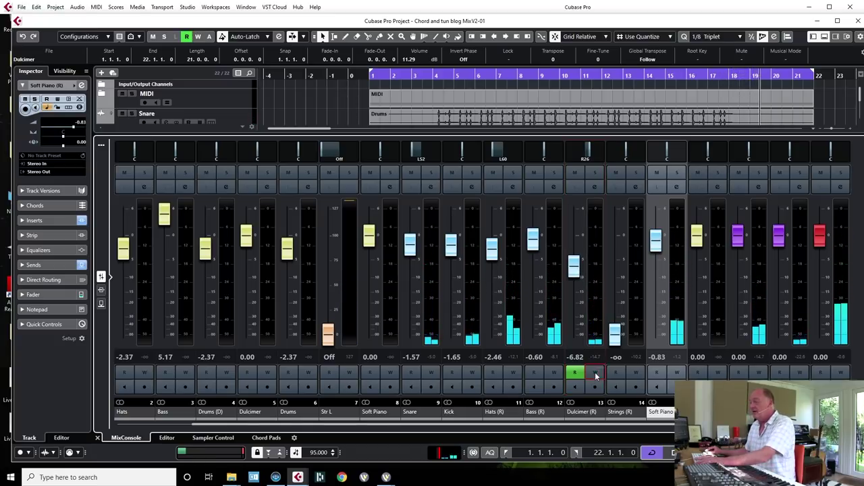
Write volume automation on Strings (R), bringing it in at -0.70 dB, dipping to -3.05 dB and raising it back above -0.75 dB.
left_click(639, 374)
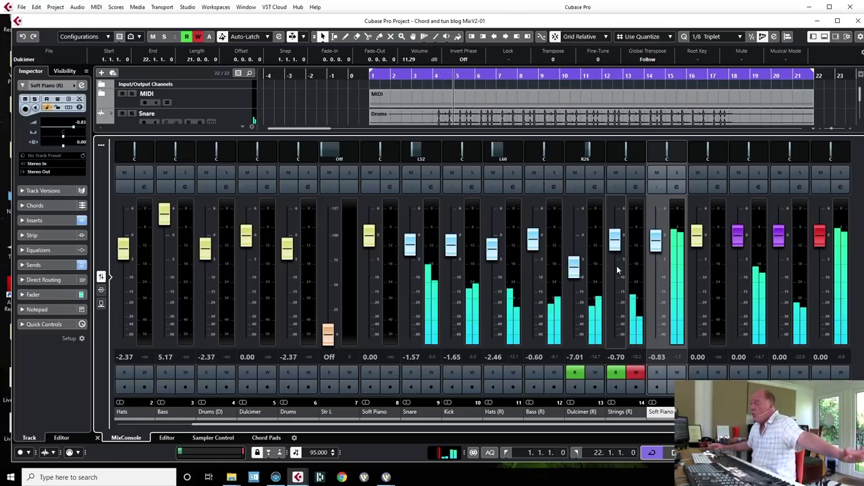
mouse_move(615, 239)
left_mouse_down()
mouse_move(617, 265)
mouse_move(622, 249)
left_mouse_up()
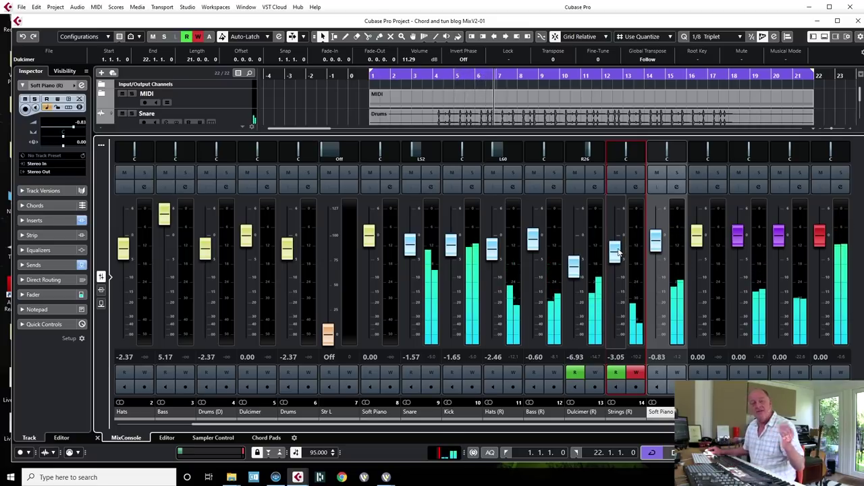
left_click_drag(619, 245, 621, 243)
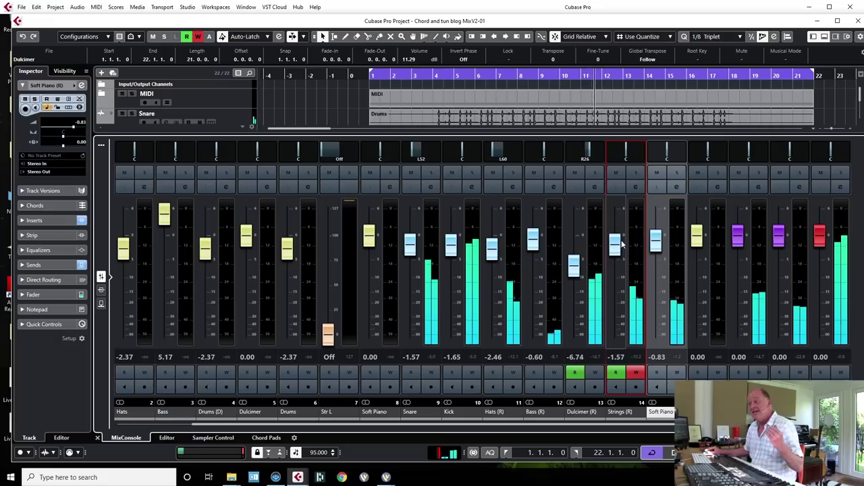
mouse_move(623, 240)
left_mouse_down()
mouse_move(621, 232)
mouse_move(622, 240)
left_mouse_up()
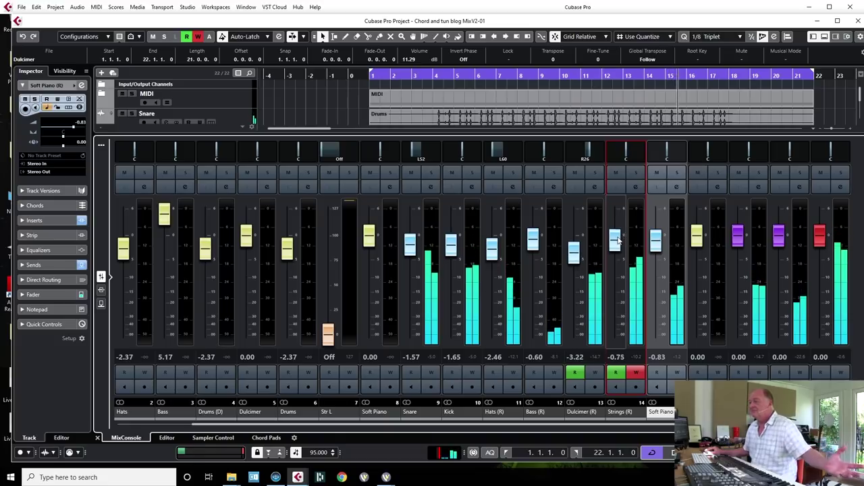
left_click_drag(617, 239, 618, 228)
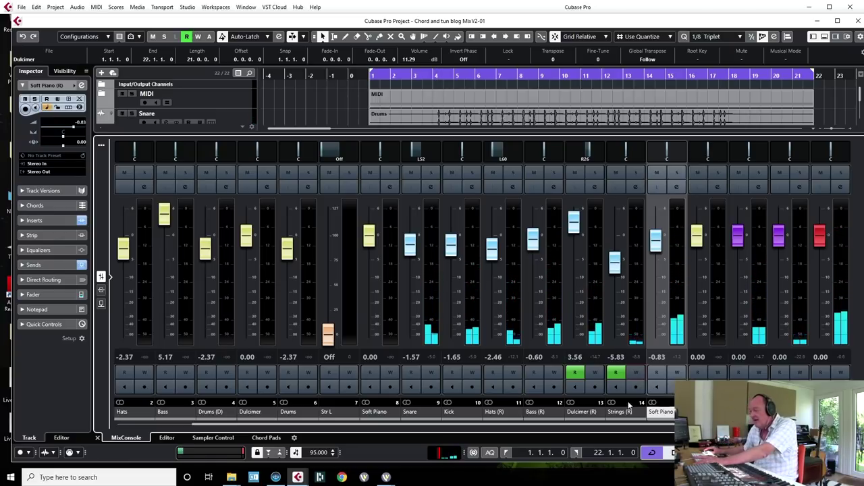
Overwrite the Dulcimer (R) volume automation in the opening bars with about -1.3 dB and end automation writing.
left_click_drag(574, 223, 575, 248)
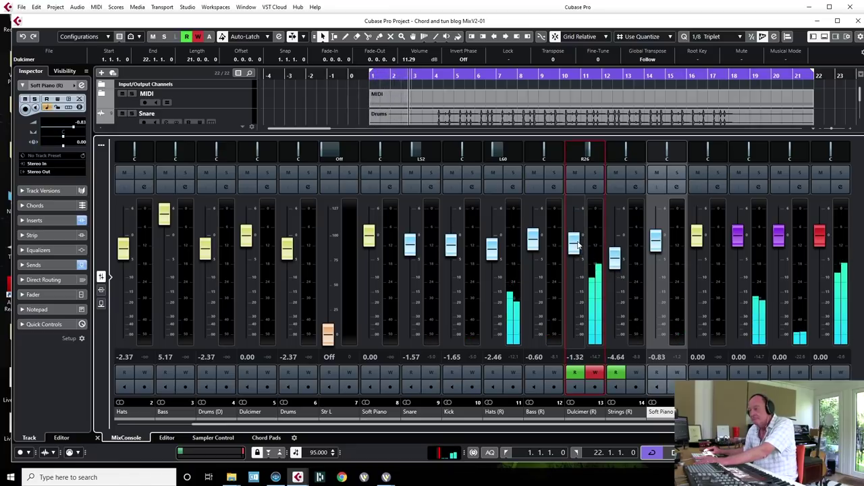
left_click(593, 374)
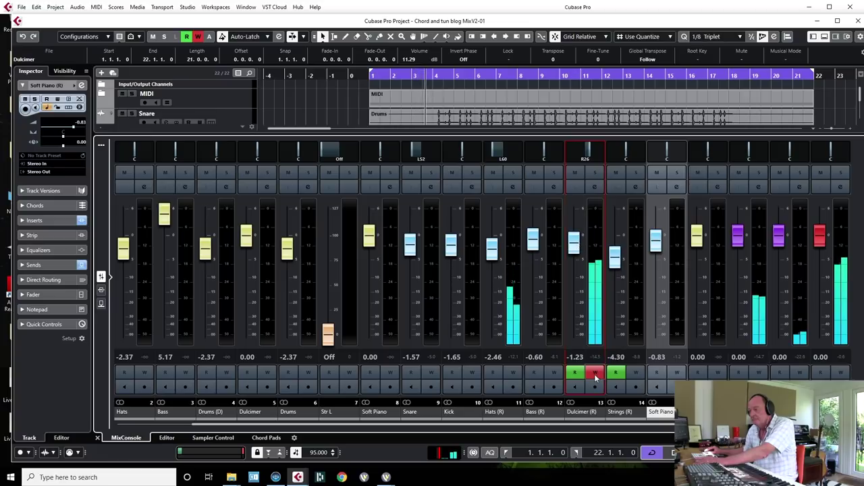